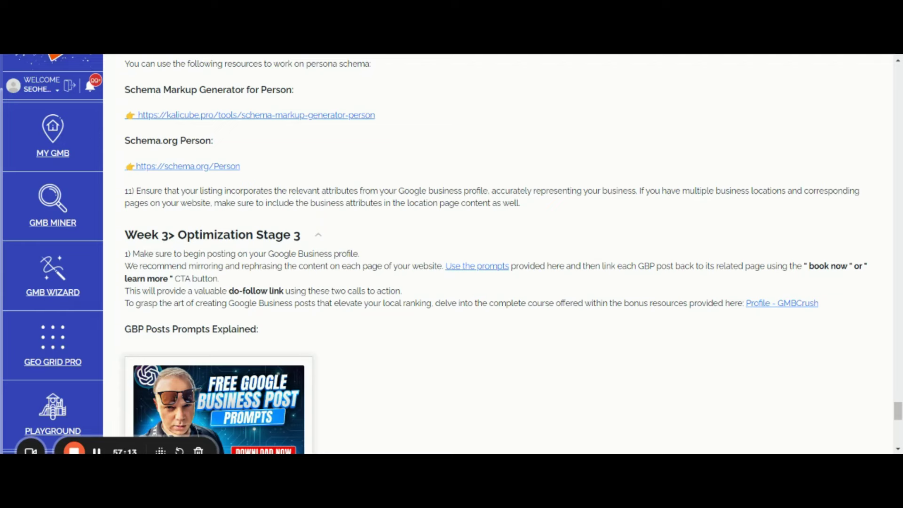
Step: Open 46 Studio's 'Hair Salon Near You [ Open ]' update and expand its full text
key("ctrl+Tab")
scroll(617, 277, "down", 1)
scroll(616, 276, "down", 15)
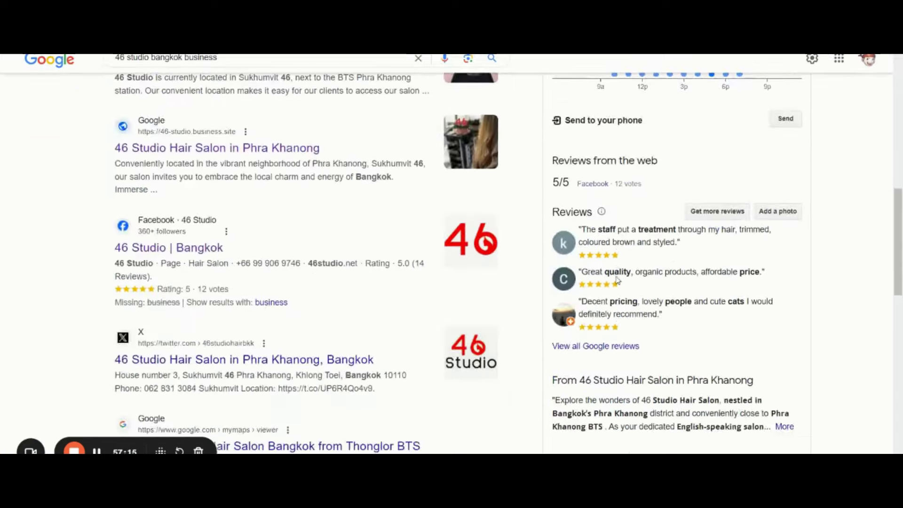
scroll(650, 195, "up", 1)
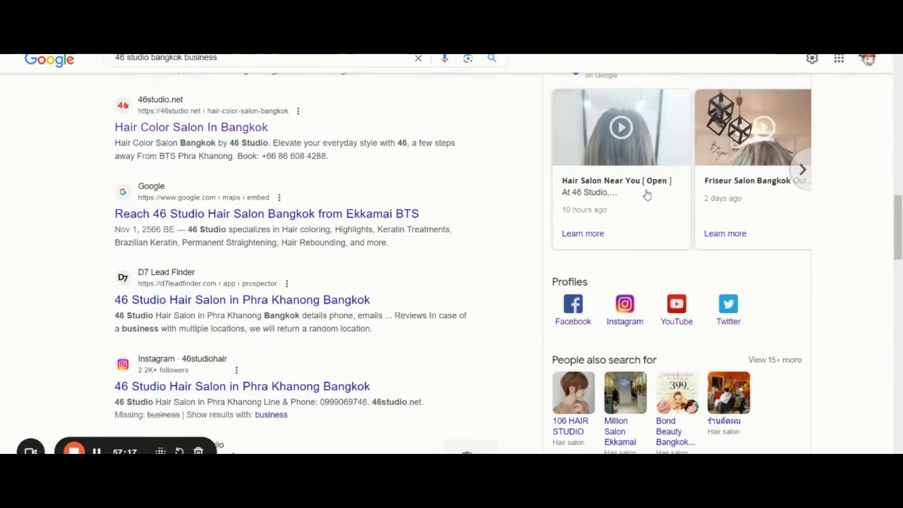
left_click(647, 193)
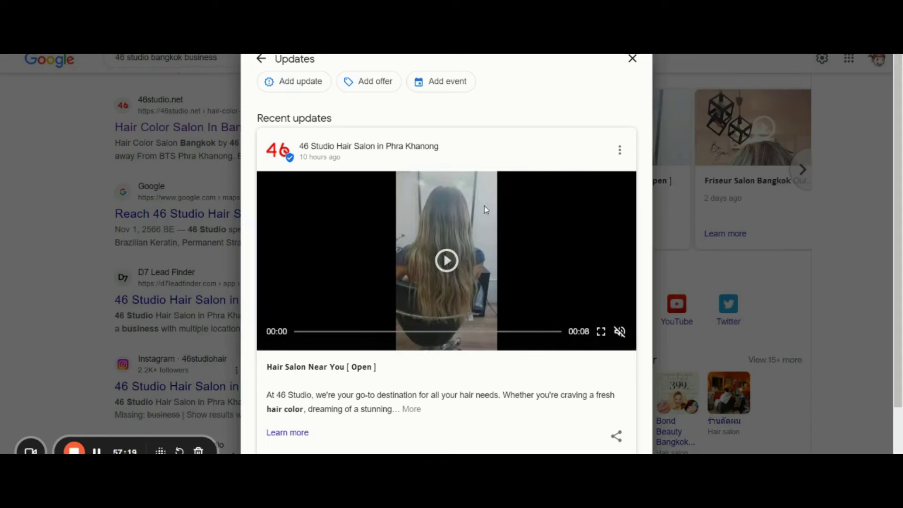
scroll(484, 207, "down", 3)
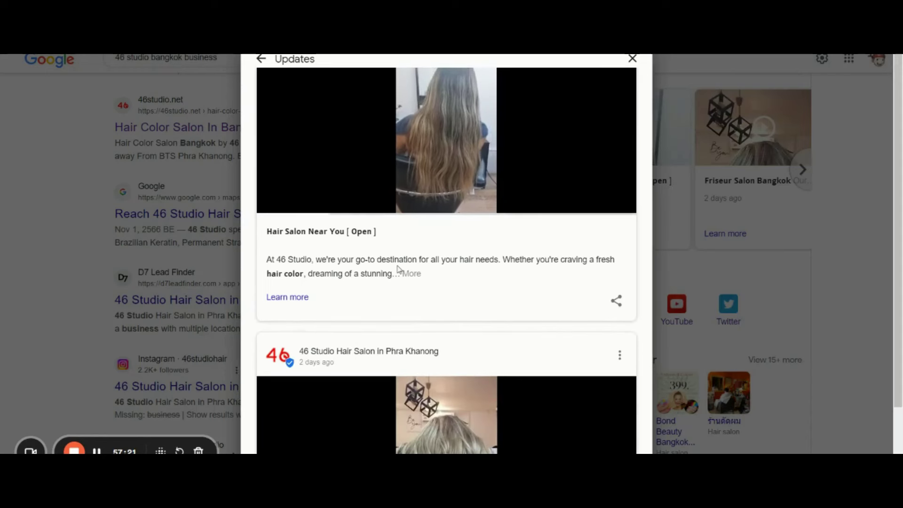
left_click(412, 275)
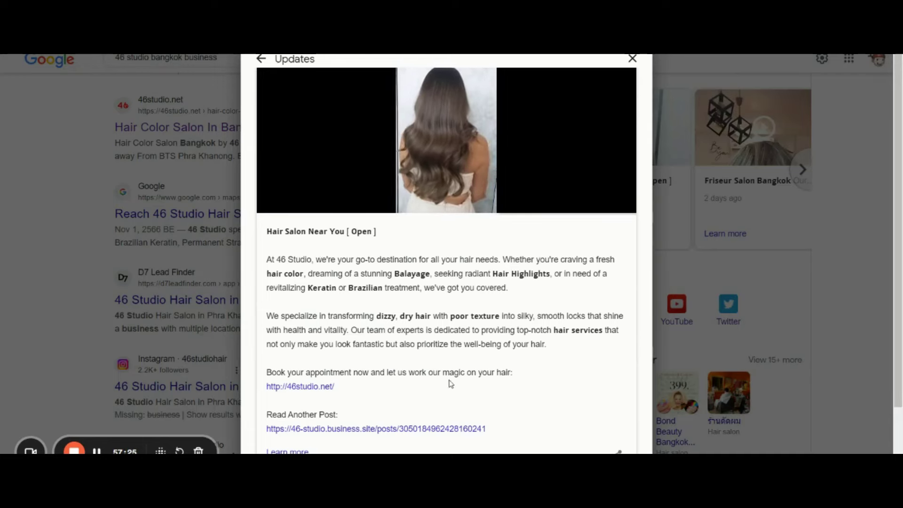
Step: Browse the King Kong Power GMB/GBP Posts bonus, then return to the salon's expanded Google post
left_click(550, 425)
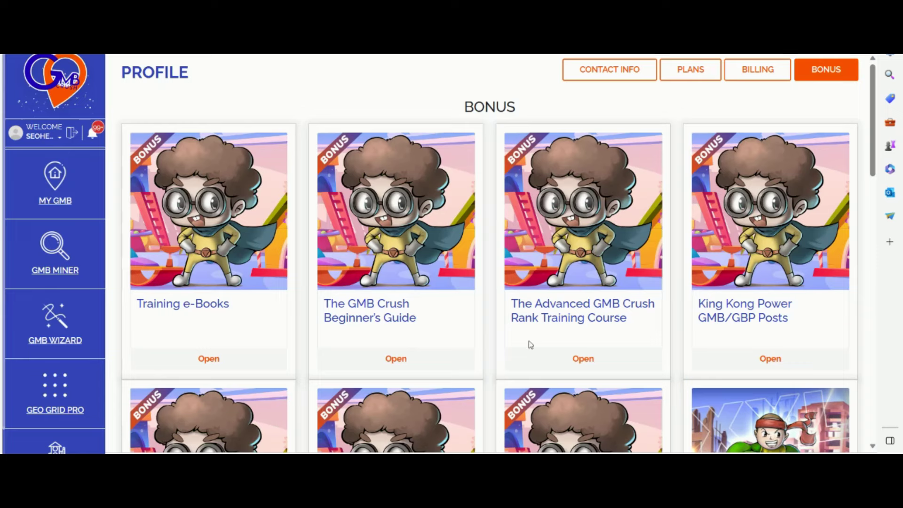
scroll(656, 306, "down", 3)
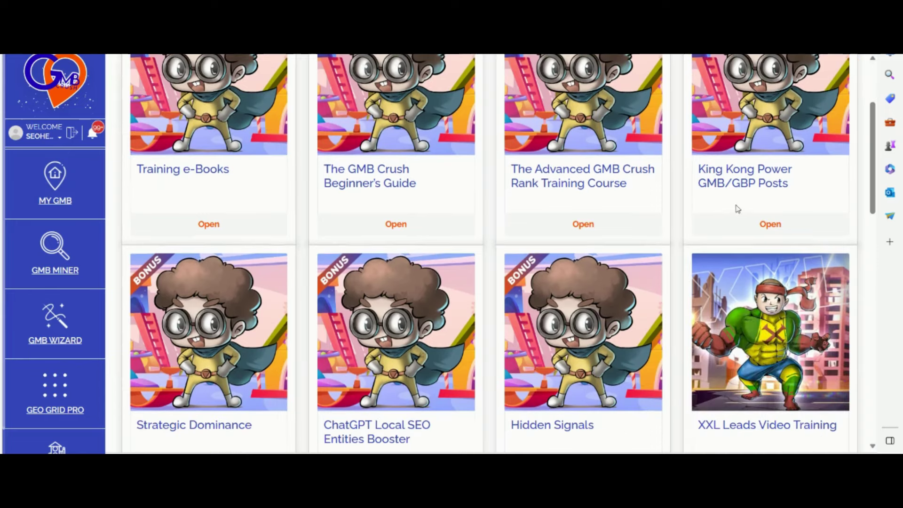
left_click(773, 226)
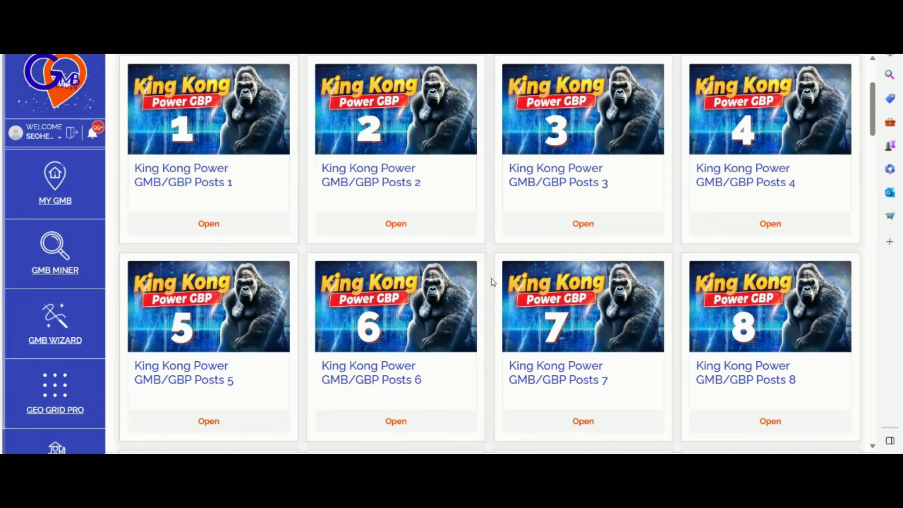
scroll(492, 283, "down", 3)
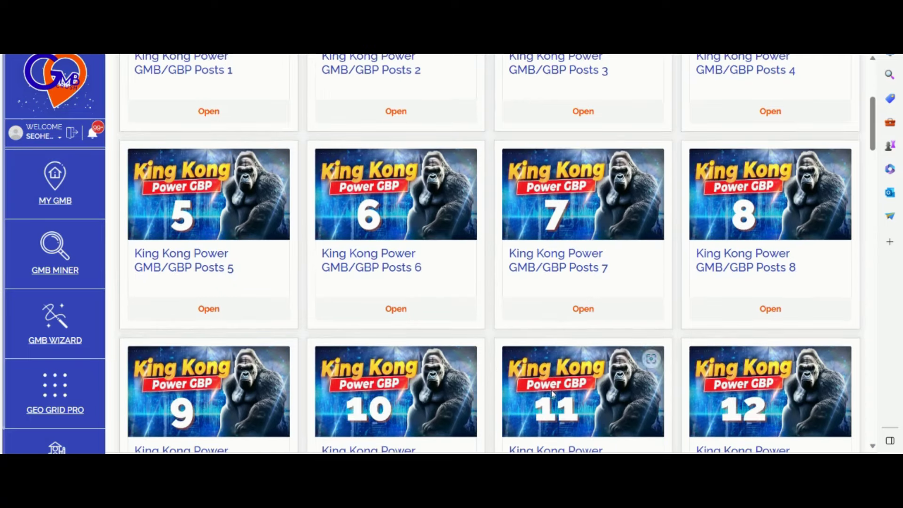
left_click(519, 440)
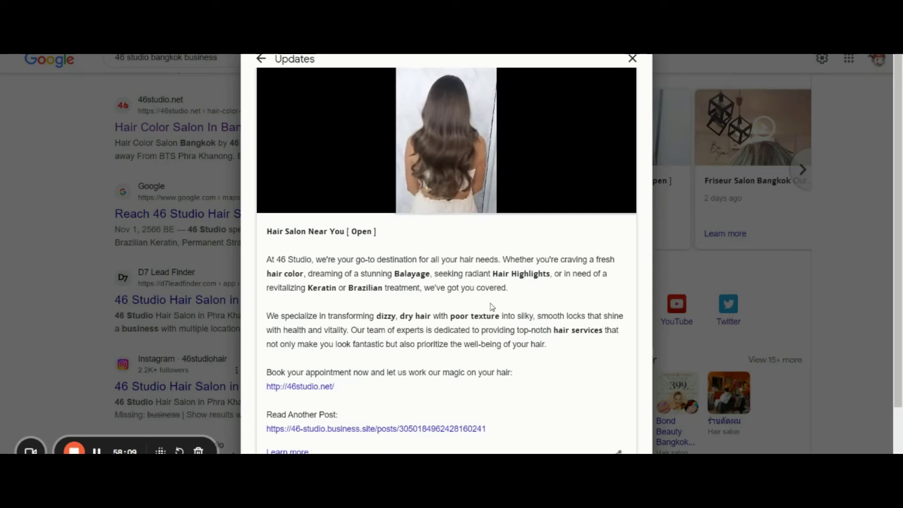
Step: Review 46 Studio's later posts, including Friseur Salon Bangkok, then return to GMB Crush's Week 3 guide
scroll(491, 306, "down", 2)
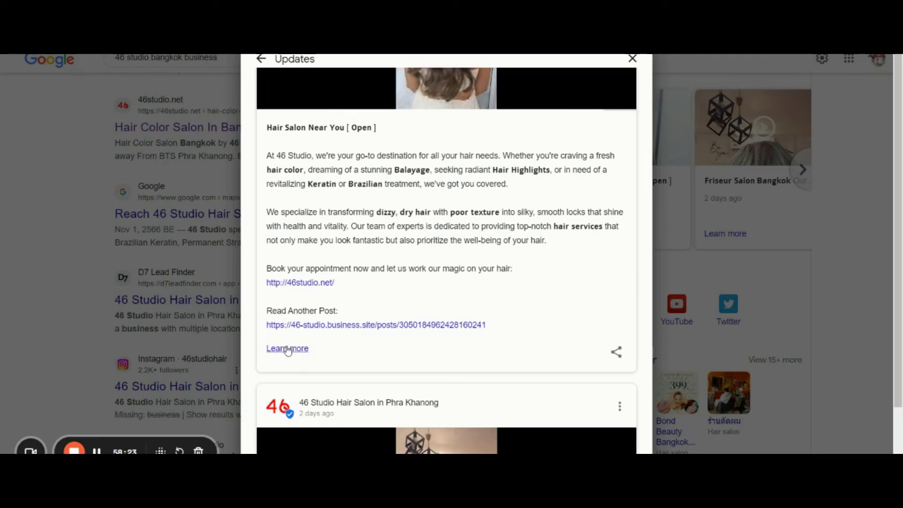
scroll(353, 339, "down", 9)
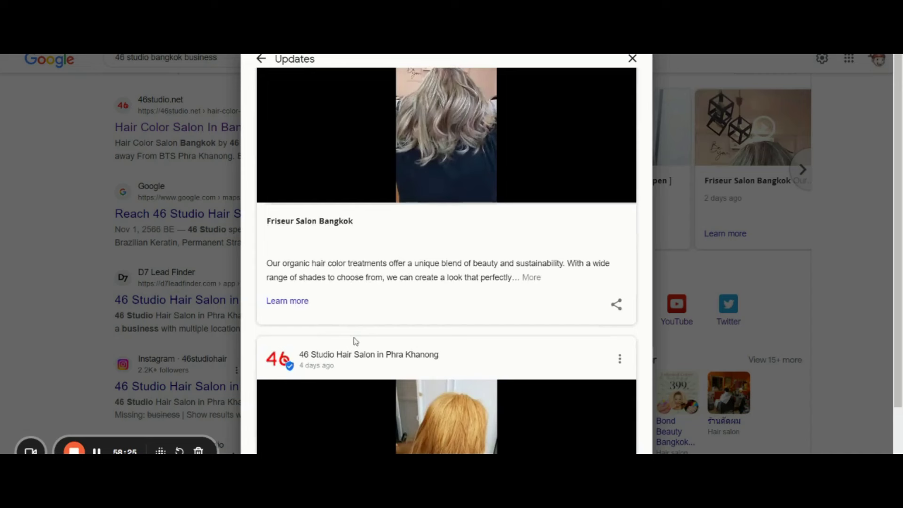
key("alt+Tab")
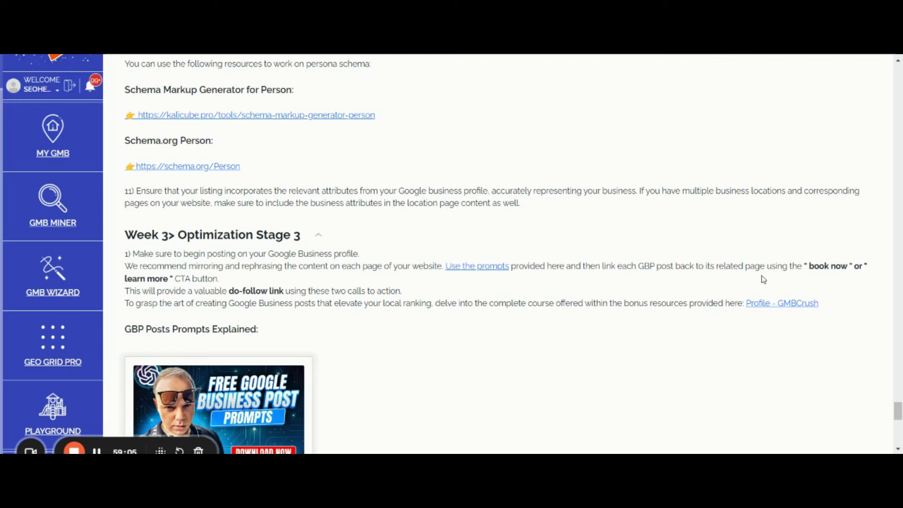
Step: Read Week 3 steps 2–4 on weekly Q&As, company photos and collecting reviews
scroll(497, 317, "down", 1)
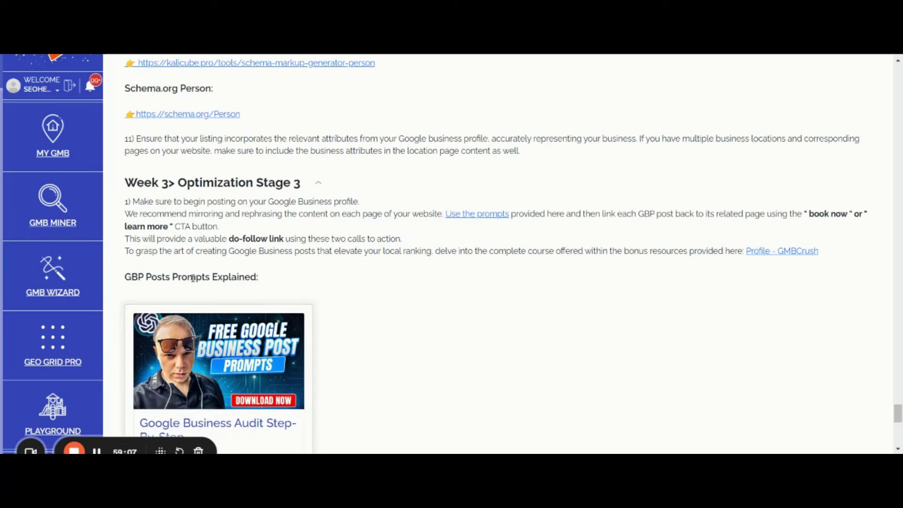
scroll(433, 272, "down", 3)
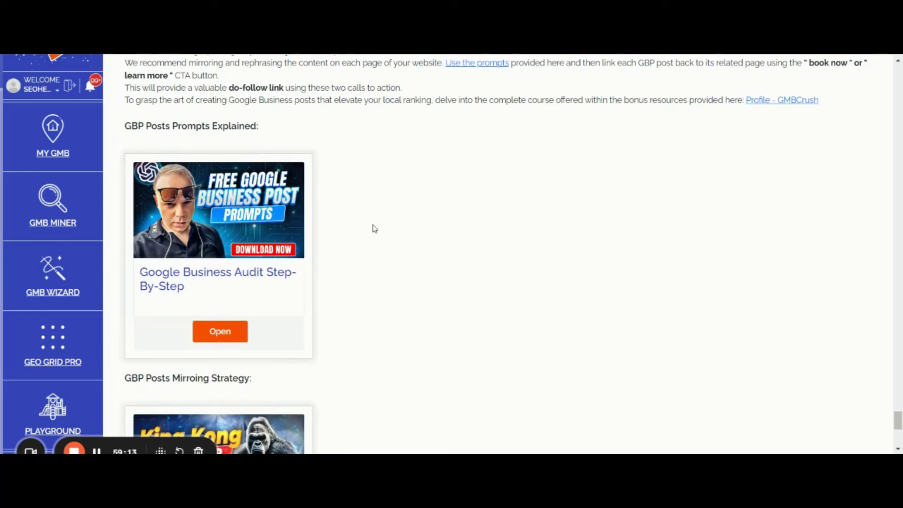
scroll(375, 229, "up", 1)
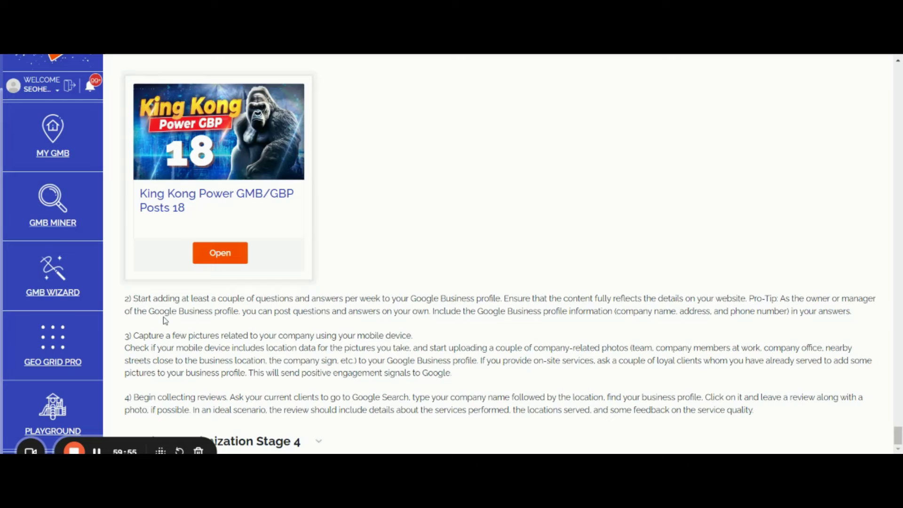
Step: Close 46 Studio's Updates panel and return to the top of the search results
key("ctrl+Tab")
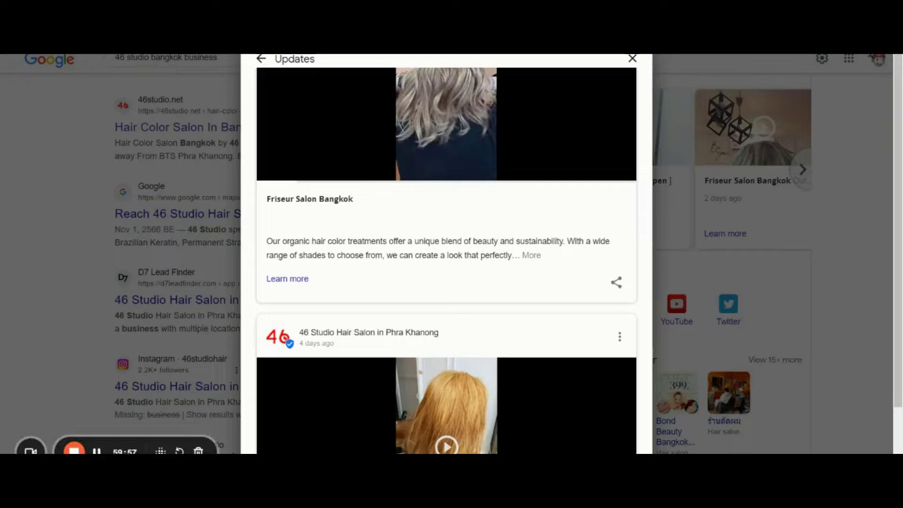
left_click(632, 58)
scroll(266, 142, "down", 5)
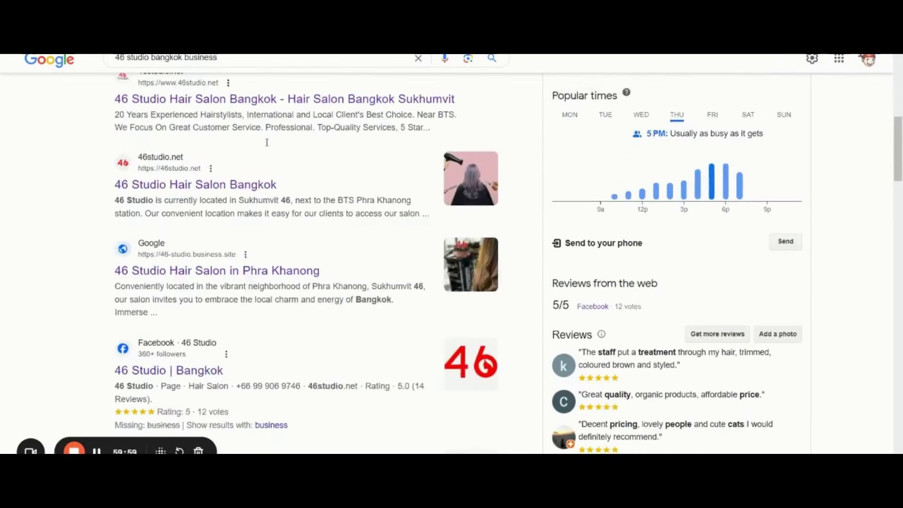
scroll(266, 142, "up", 6)
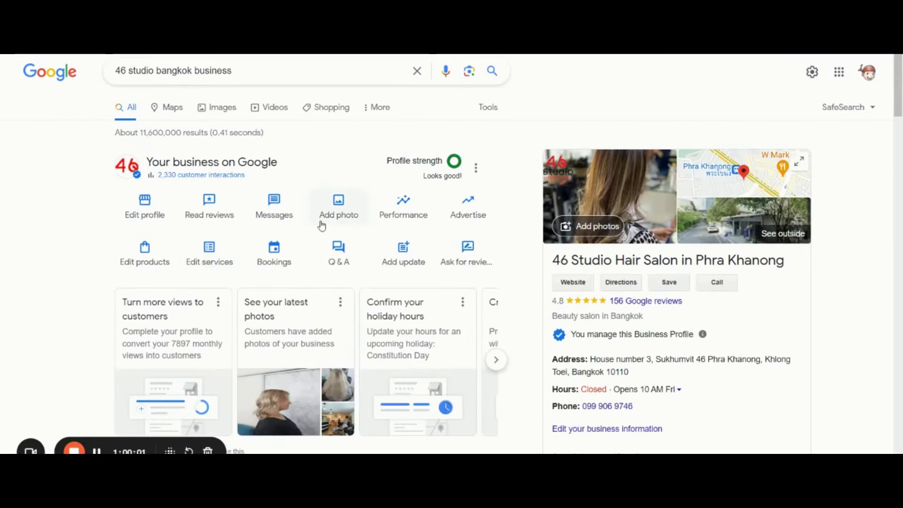
Step: Open the profile's Q&A, start a new question, and cancel it empty
left_click(342, 254)
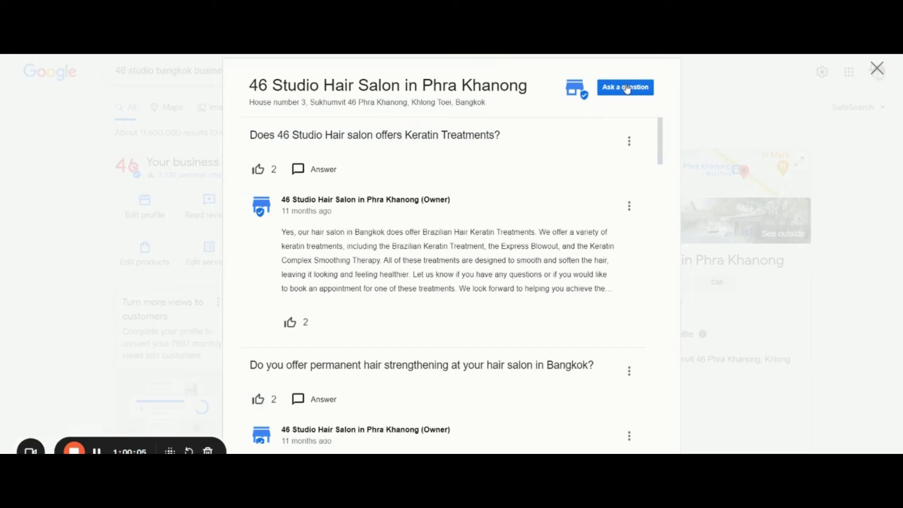
left_click(626, 89)
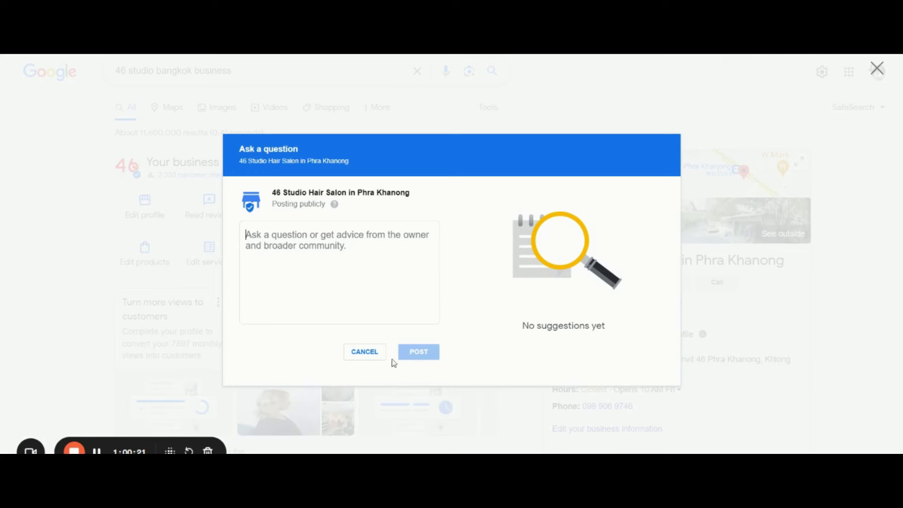
left_click(365, 356)
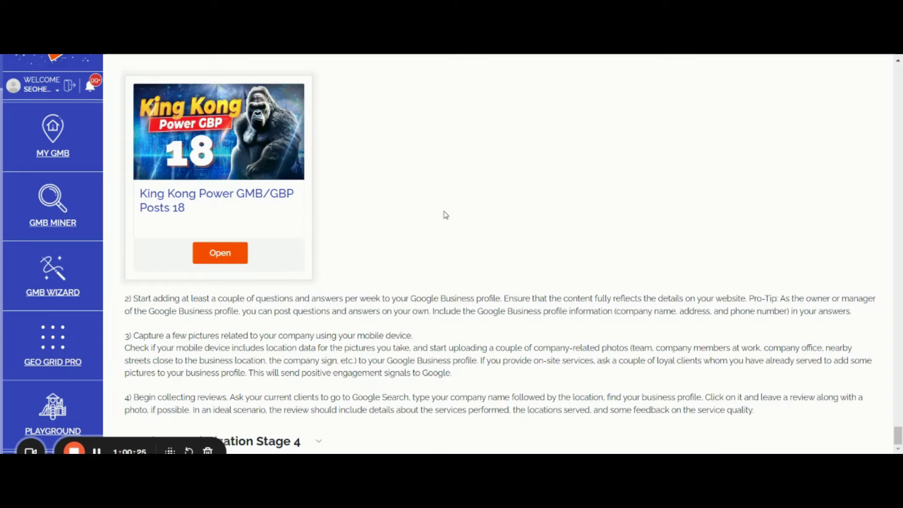
scroll(446, 215, "up", 1)
scroll(446, 215, "down", 1)
Step: Close the Q&A panel and view 46 Studio's owner photos and videos, then leave the viewer
key("ctrl+Tab")
key("ctrl+Tab")
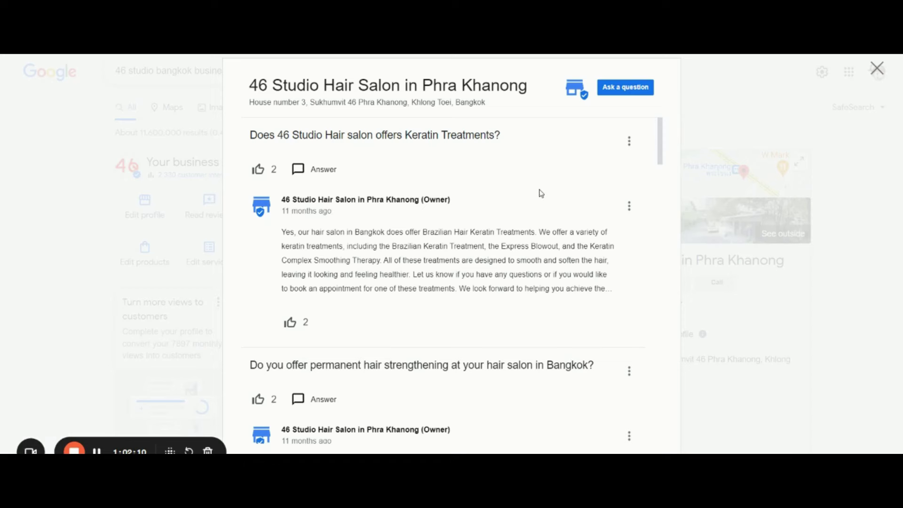
left_click(877, 69)
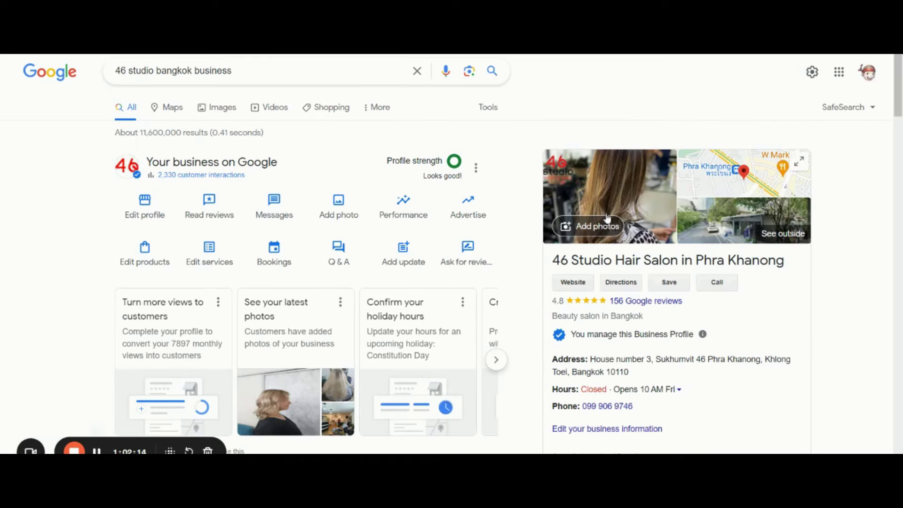
left_click(588, 229)
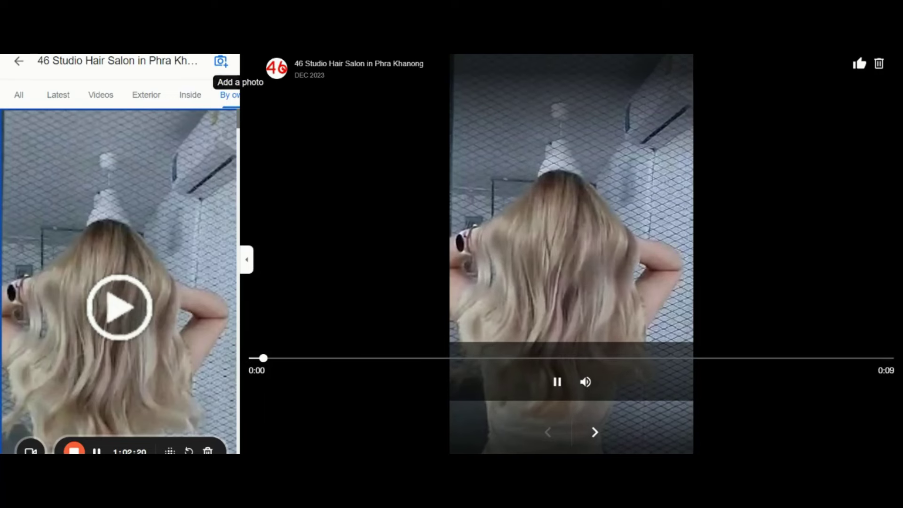
key("alt+Tab")
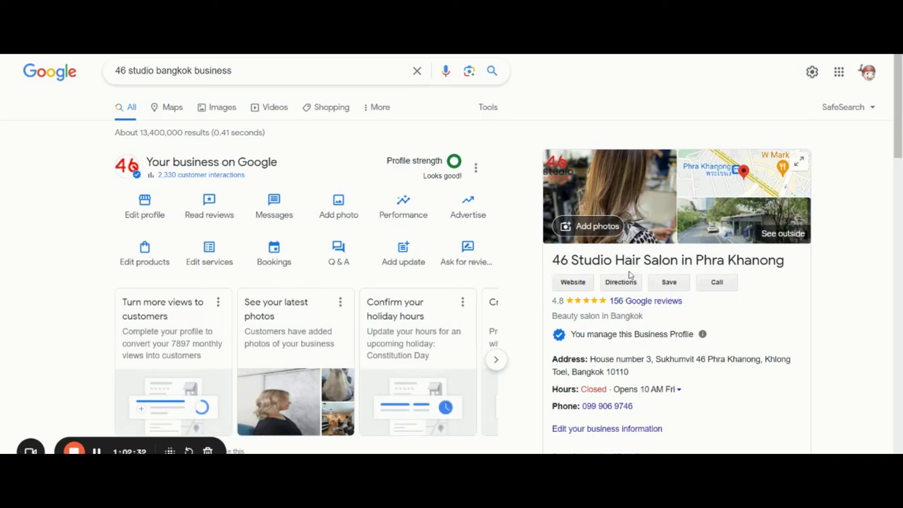
key("ctrl+Tab")
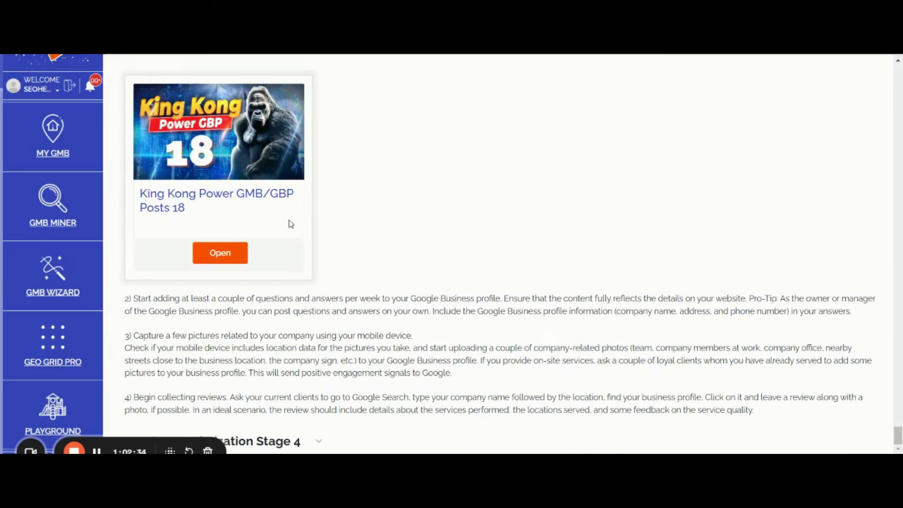